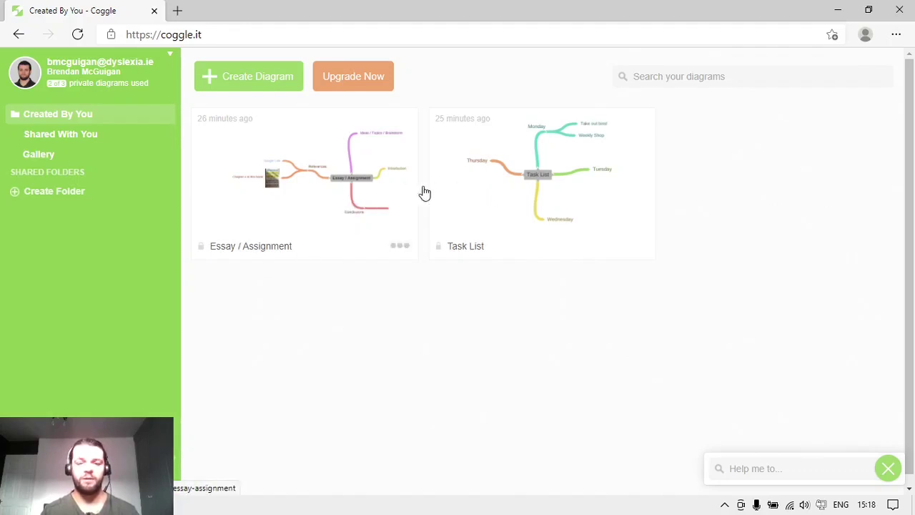
Step: Open the Task List diagram from the Coggle dashboard
left_click(524, 193)
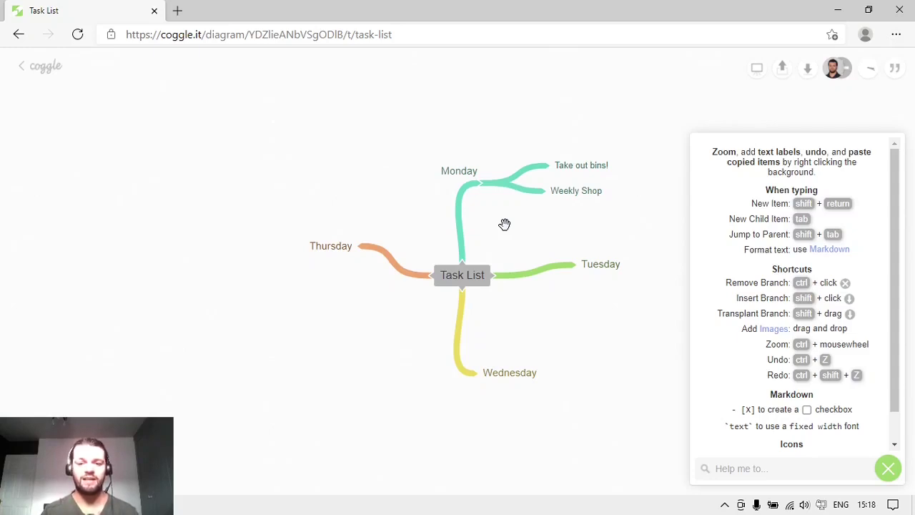
Step: Add a 'Study' branch under Tuesday and a 'Walk' branch under Wednesday
left_click(579, 265)
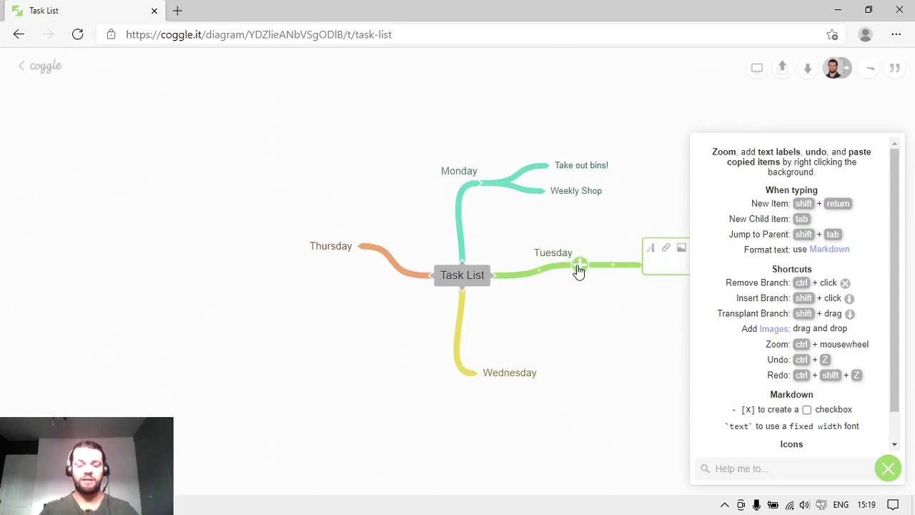
type("Study")
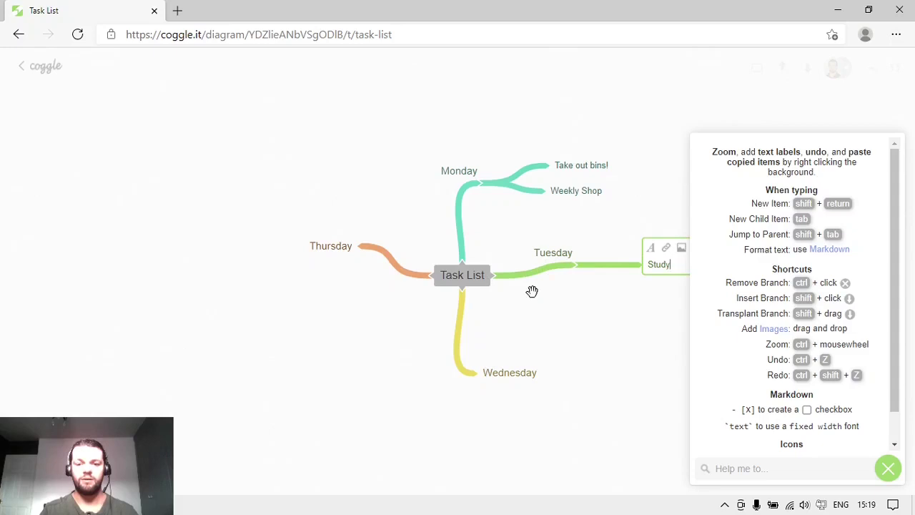
left_click(482, 375)
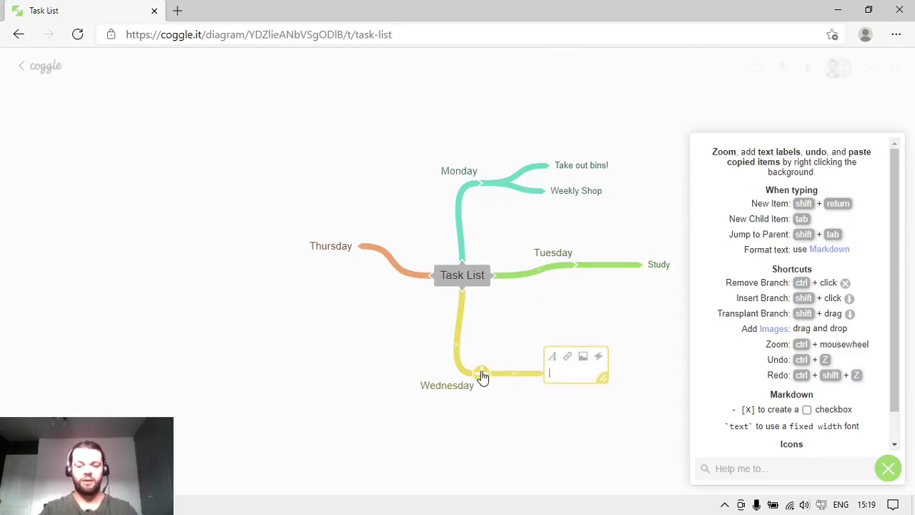
type("Walk to")
key("BackSpace")
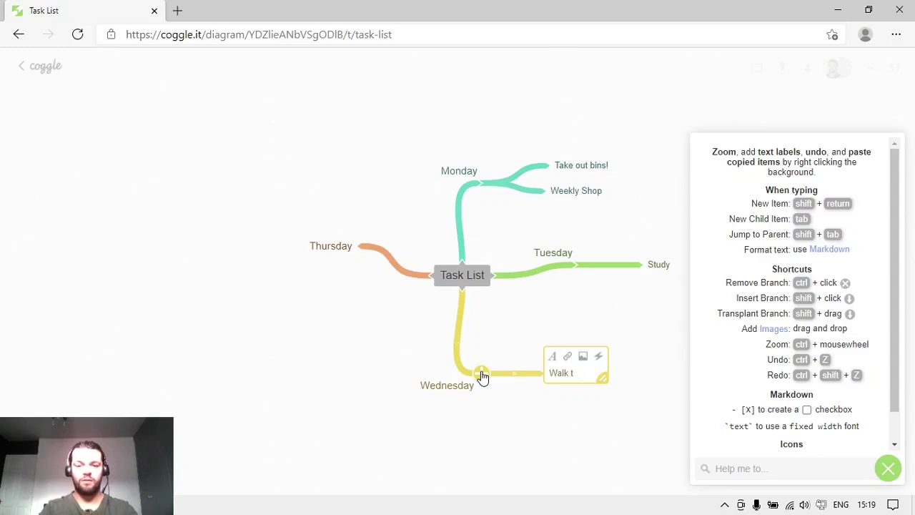
key("BackSpace")
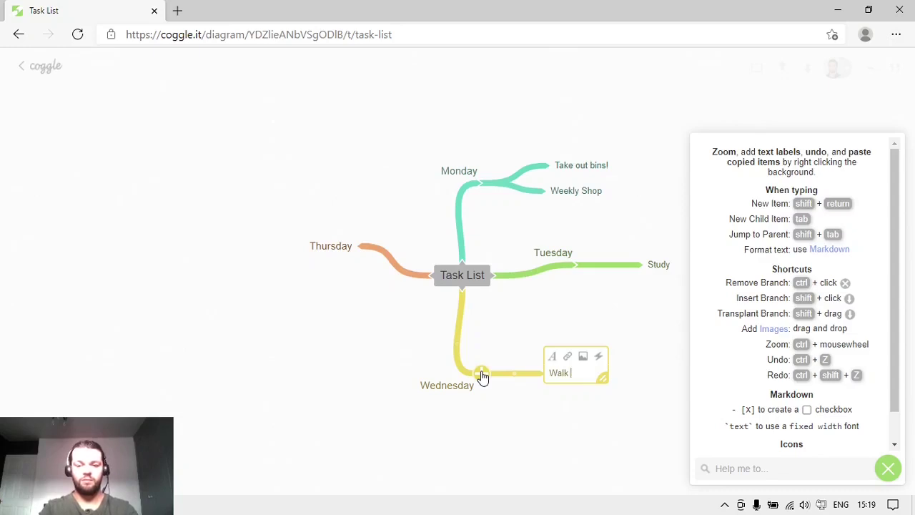
left_click(533, 380)
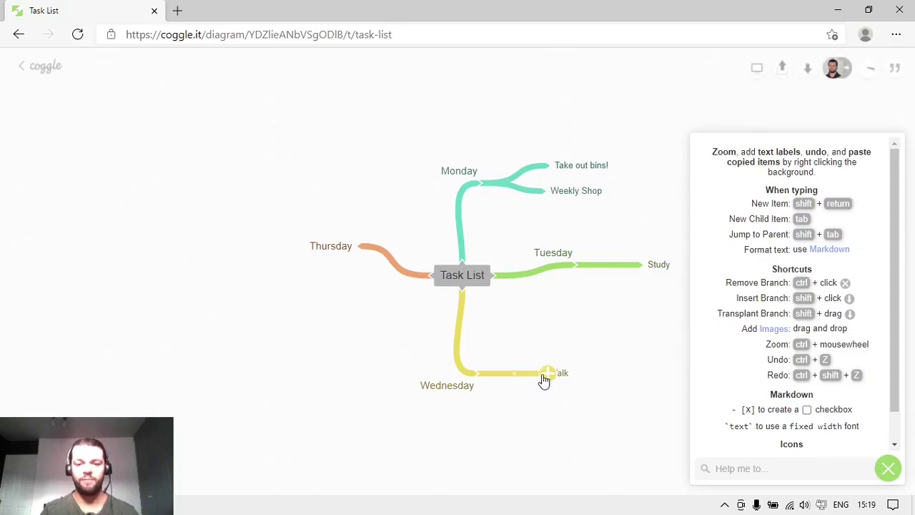
Step: Add a second Wednesday branch reading 'adding the information here'
left_click(545, 375)
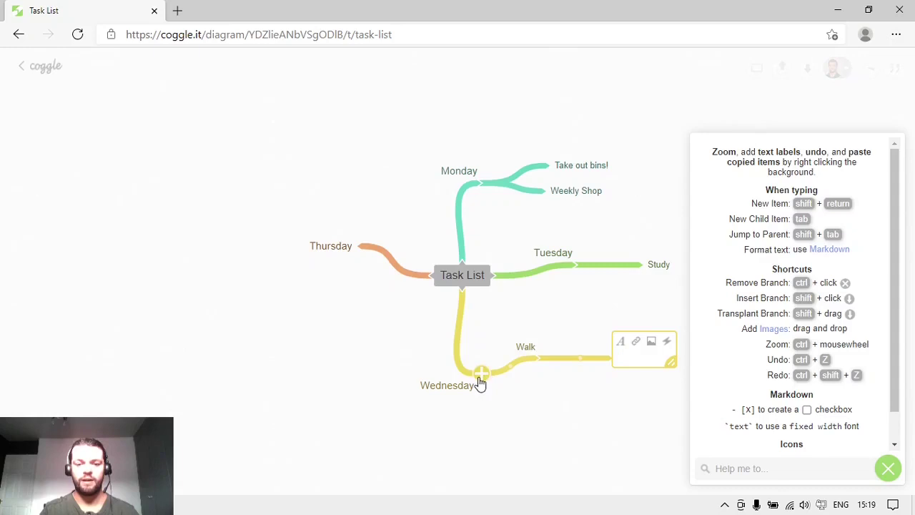
left_click(481, 377)
type("adding")
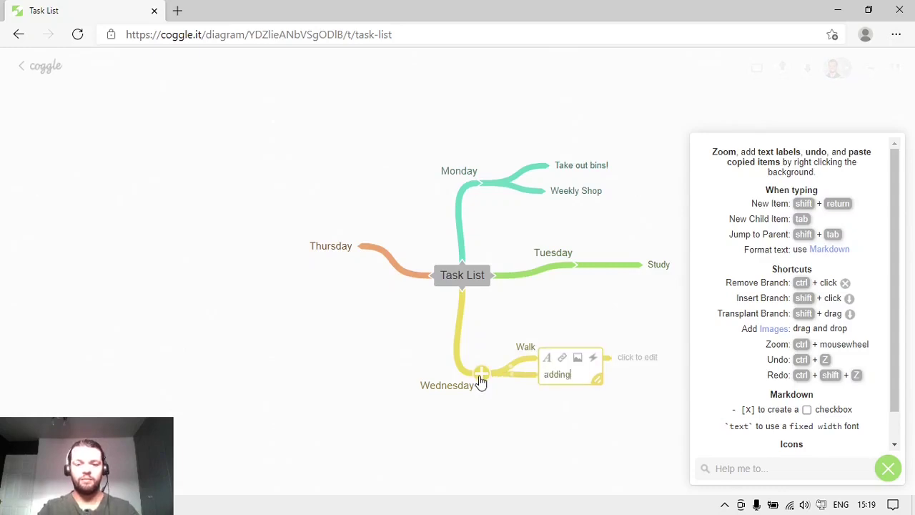
type(" the information here")
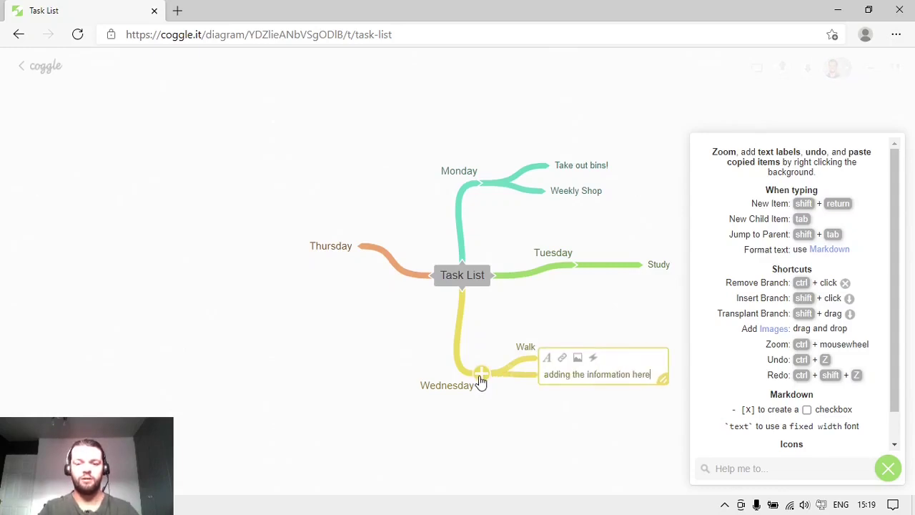
left_click(537, 411)
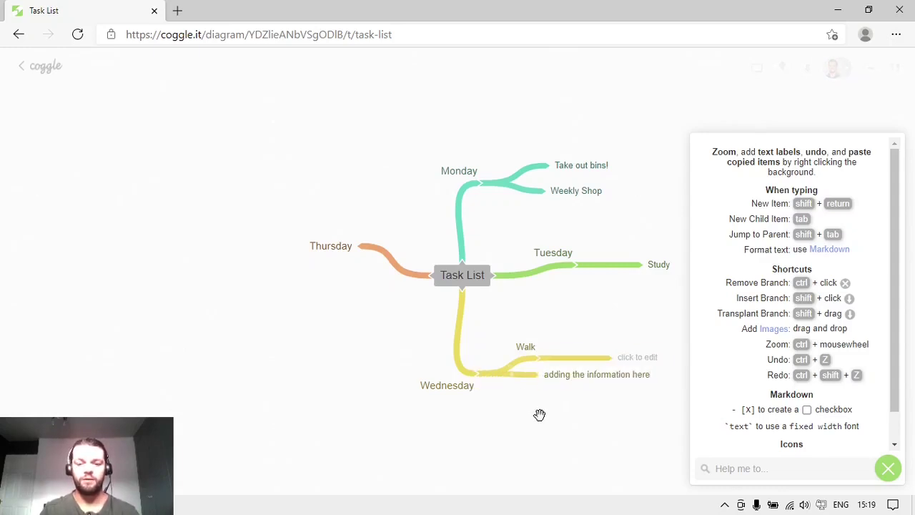
Step: Create a new empty child branch off Thursday
left_click(354, 248)
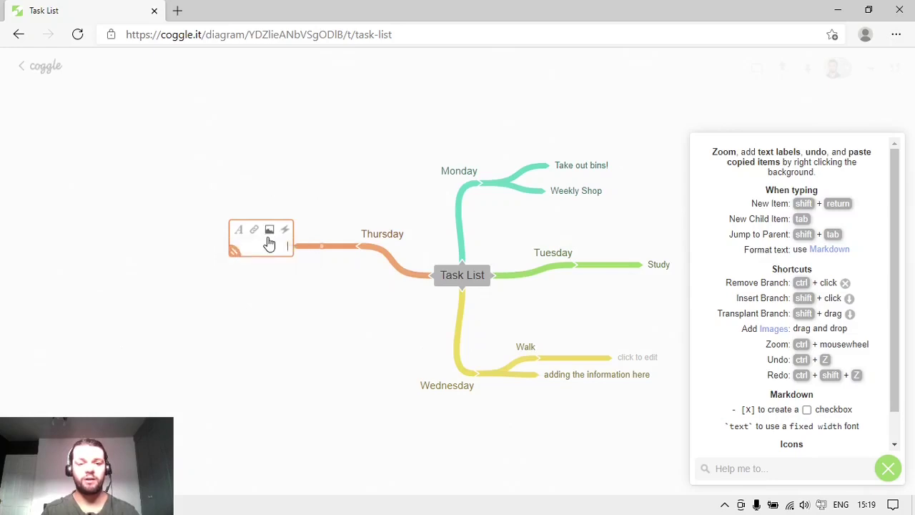
Step: Insert the Desktop picture never forgets.jpg into the new Thursday branch
left_click(269, 233)
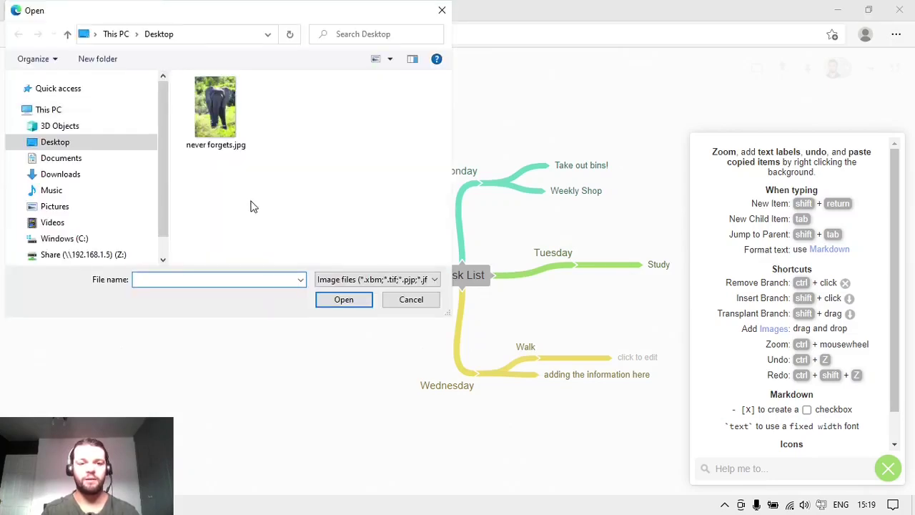
left_click(223, 129)
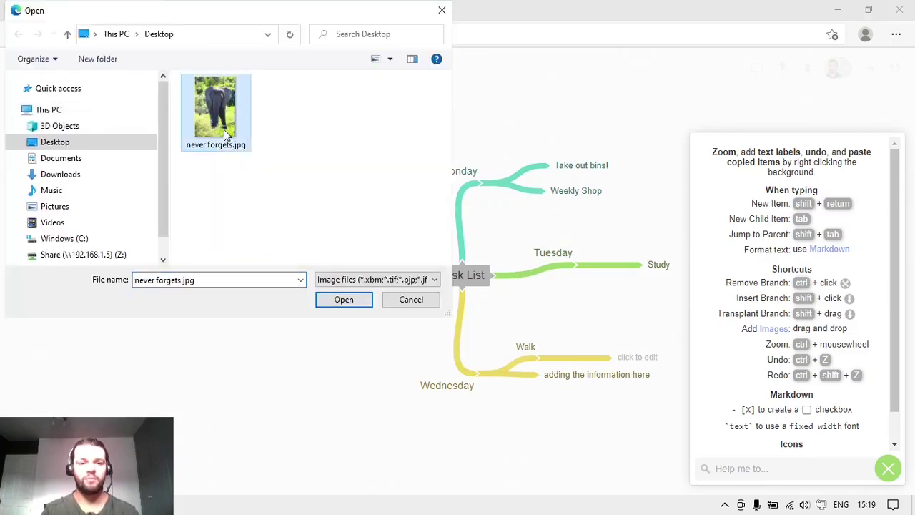
left_click(322, 300)
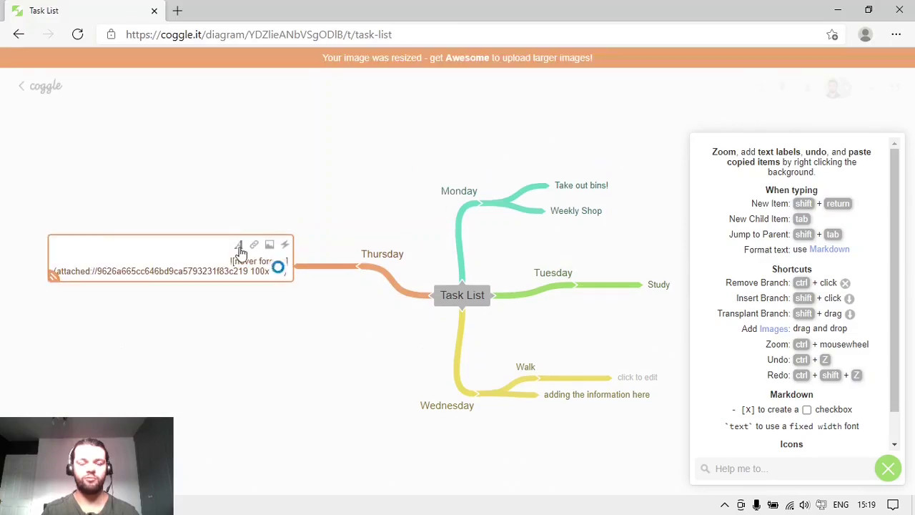
Step: Finish editing so the elephant image displays, then nudge it up and left
left_click(322, 308)
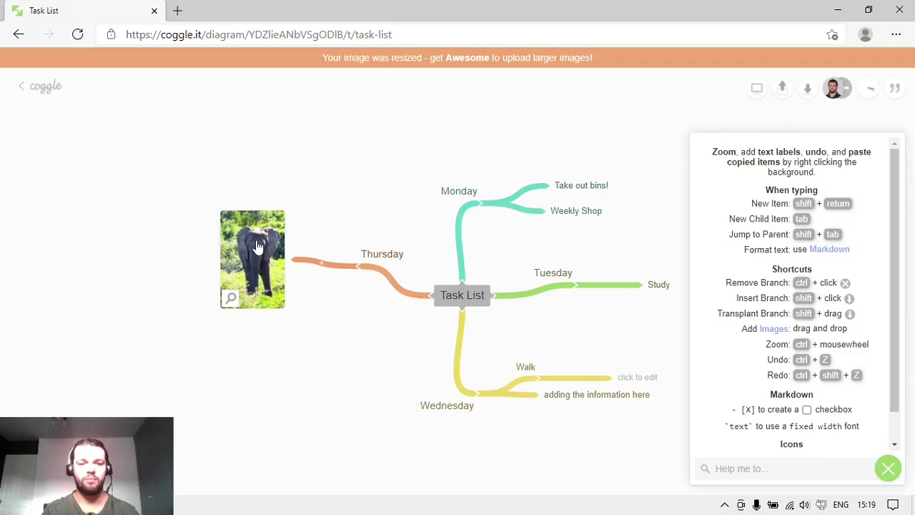
left_click_drag(257, 247, 254, 228)
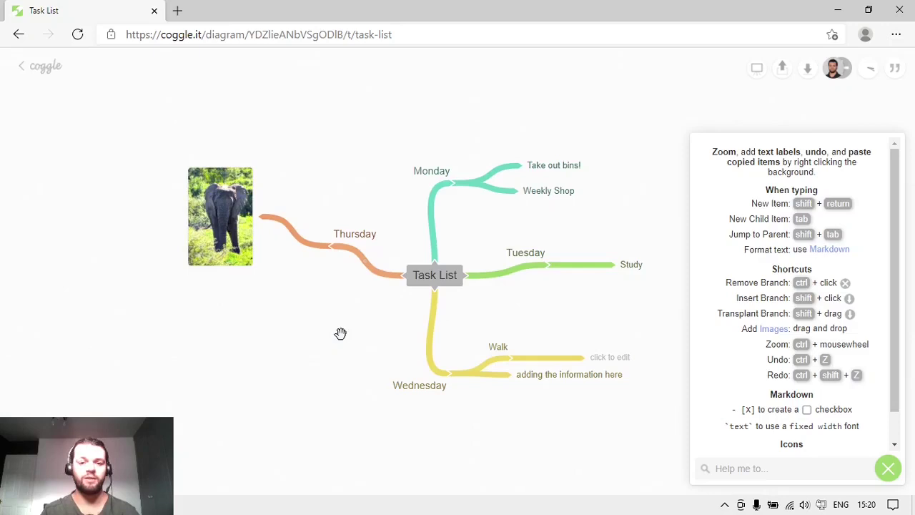
Step: Return to the diagram list and open the Essay / Assignment map
left_click(45, 68)
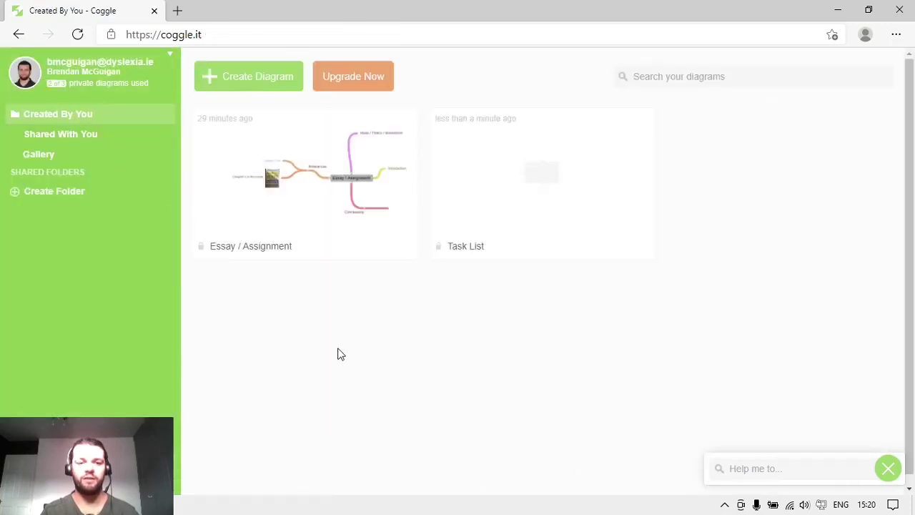
left_click(322, 190)
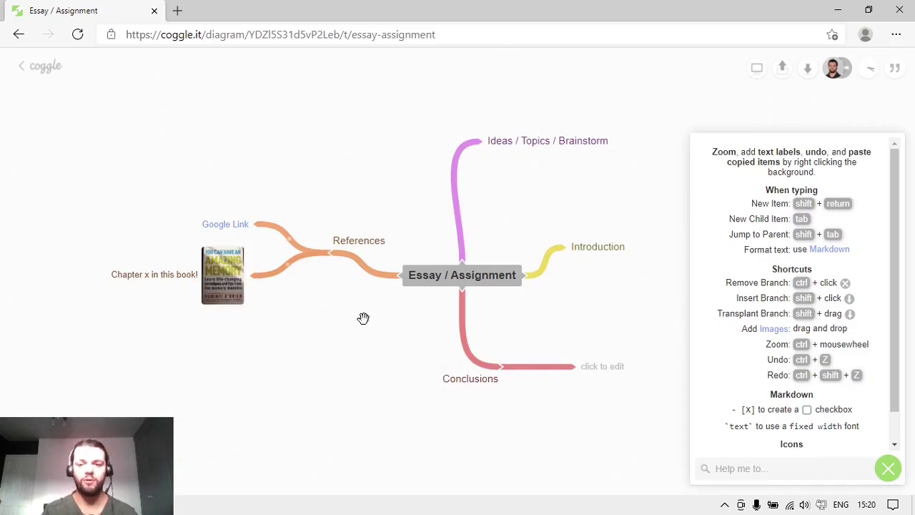
Step: Add a 'points to mention' branch under Introduction
left_click(570, 248)
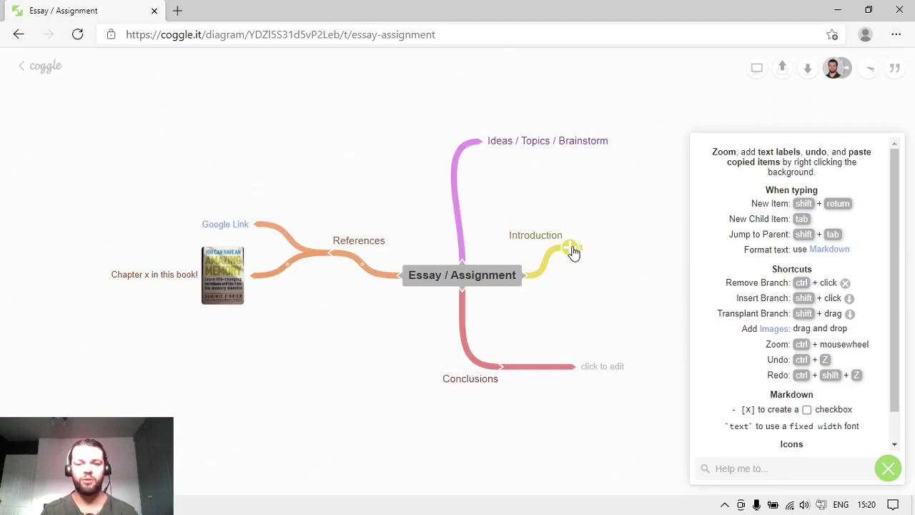
type("points ")
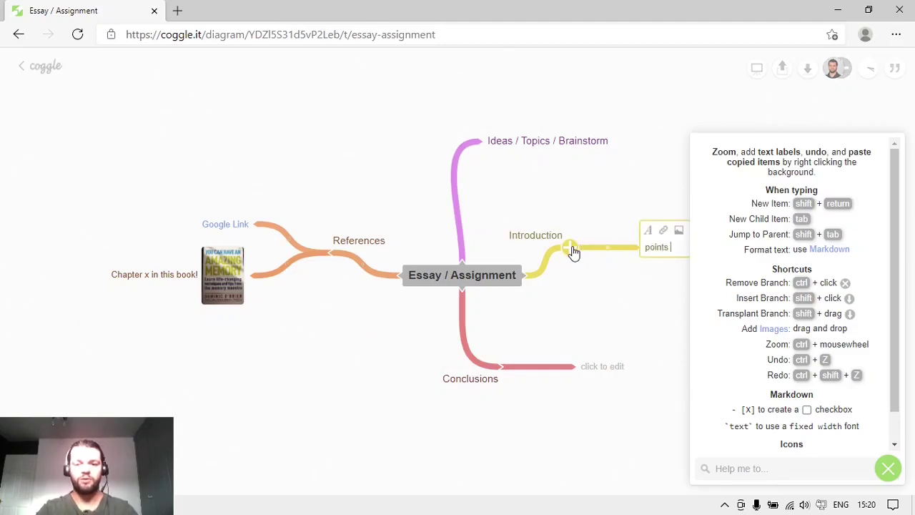
type("to mentions")
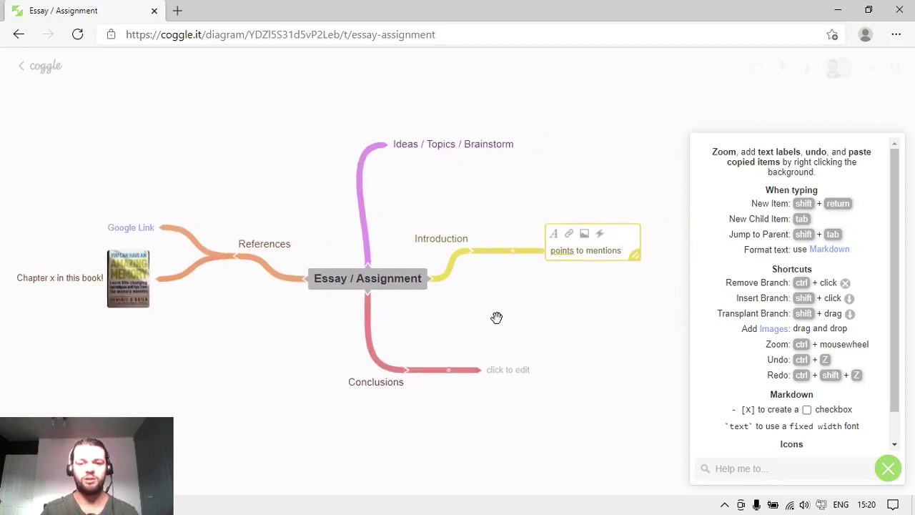
key("BackSpace")
left_click(509, 307)
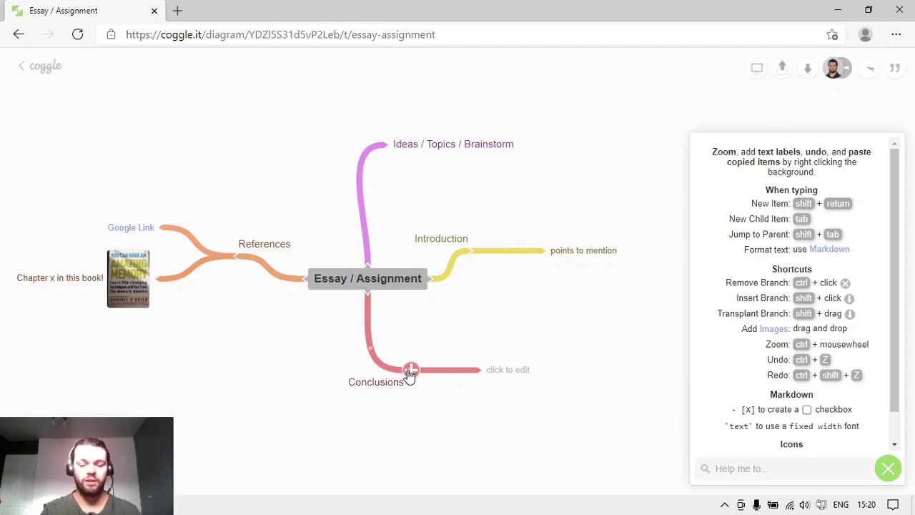
mouse_move(409, 371)
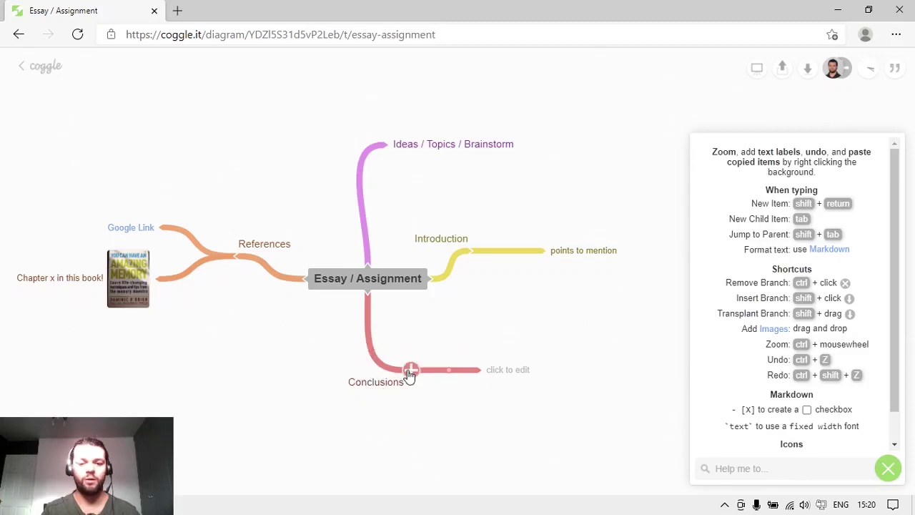
key("ctrl")
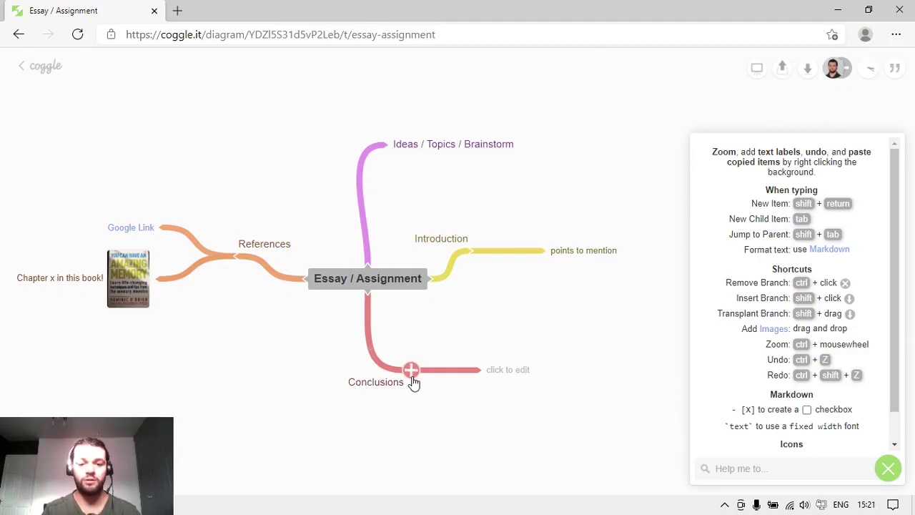
key("ctrl")
left_click(411, 371, "ctrl")
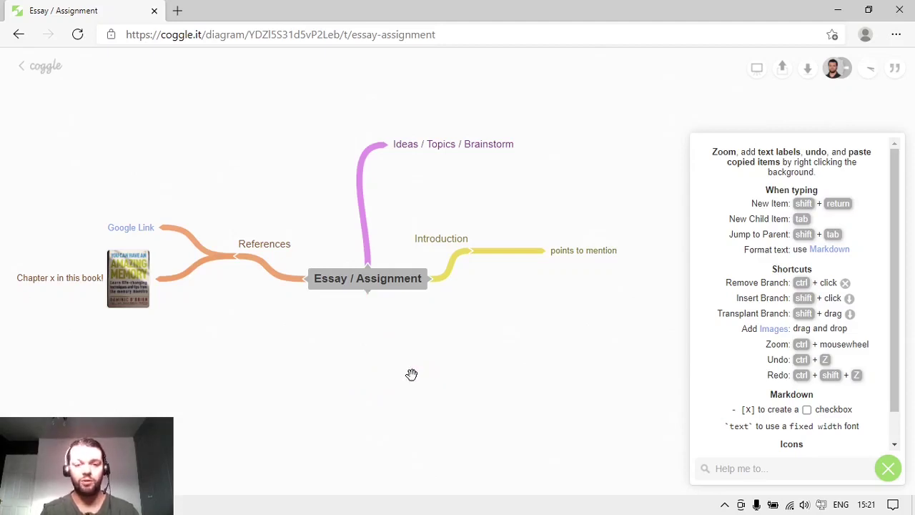
key("ctrl+z")
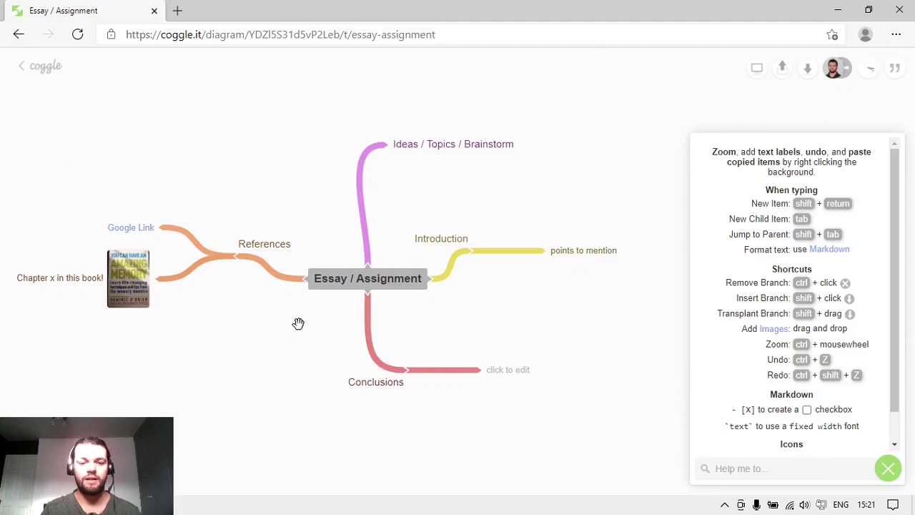
left_click_drag(297, 325, 312, 309)
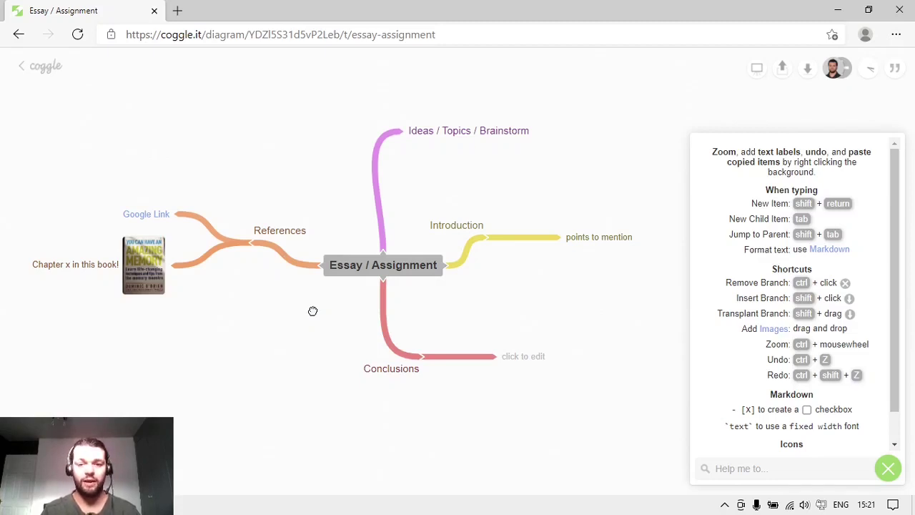
Step: Bring up the canvas quick-action menu with add, zoom, undo and redo
right_click(312, 311)
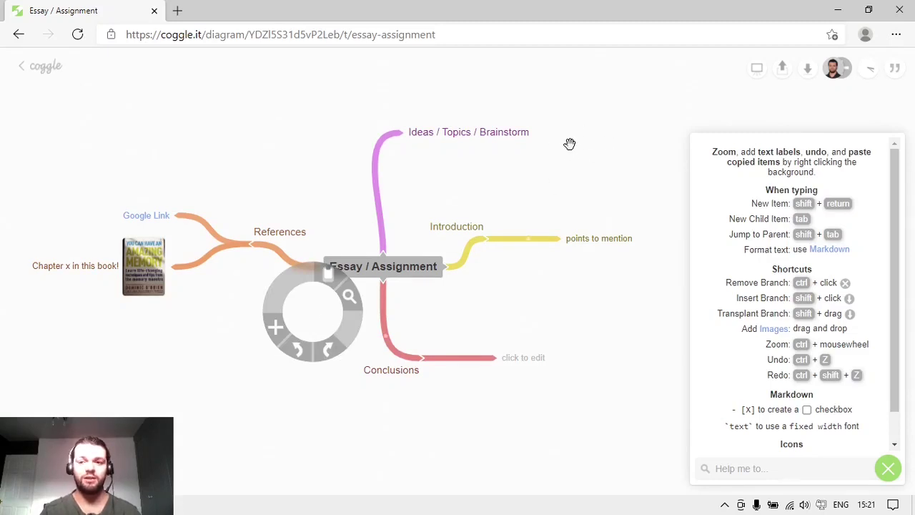
Step: Export the Essay / Assignment map as a Plain-Text Outline
left_click(809, 71)
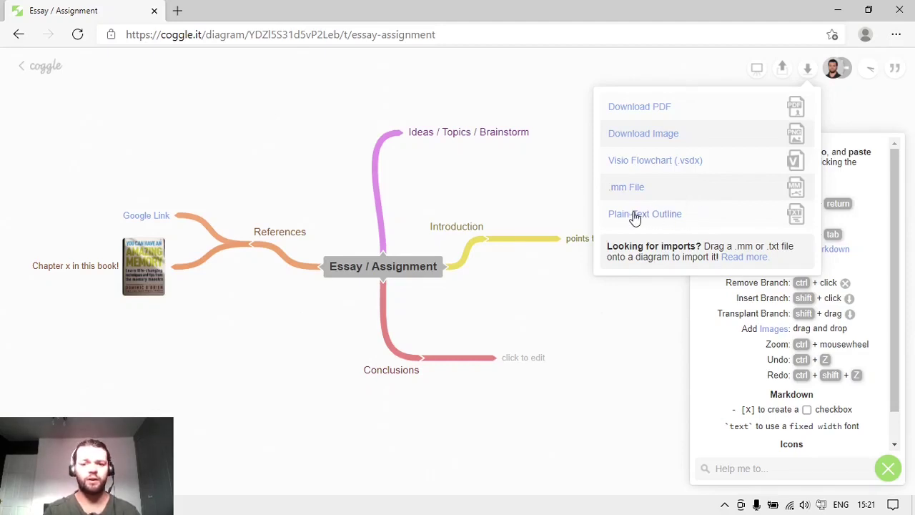
left_click(675, 219)
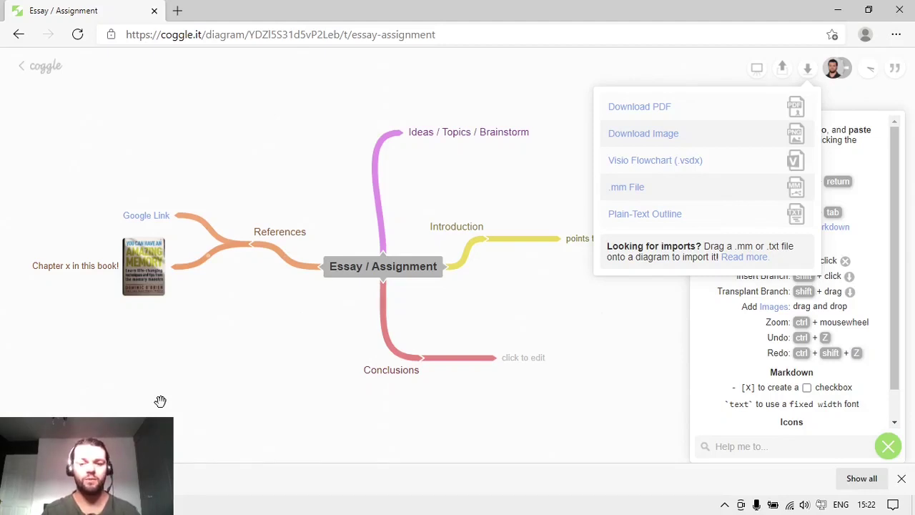
Step: Dismiss the download dropdown by dragging the canvas slightly to the right
left_click_drag(247, 370, 275, 366)
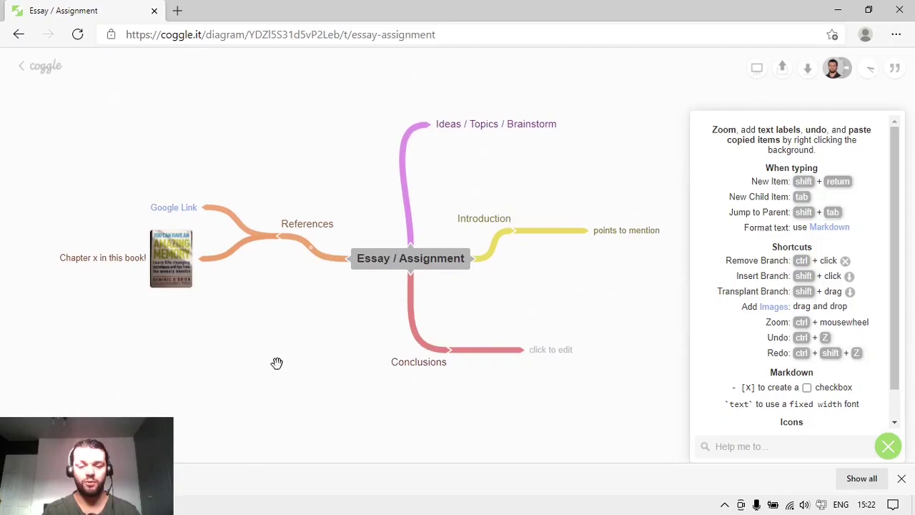